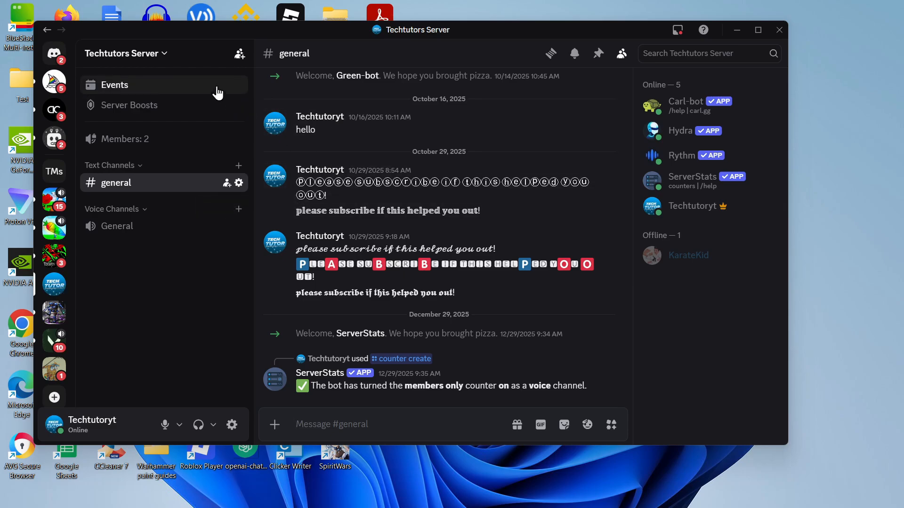
- Open the App Directory from Techtutors Server and browse the Moderation and Tools category for a ticket bot
click(138, 56)
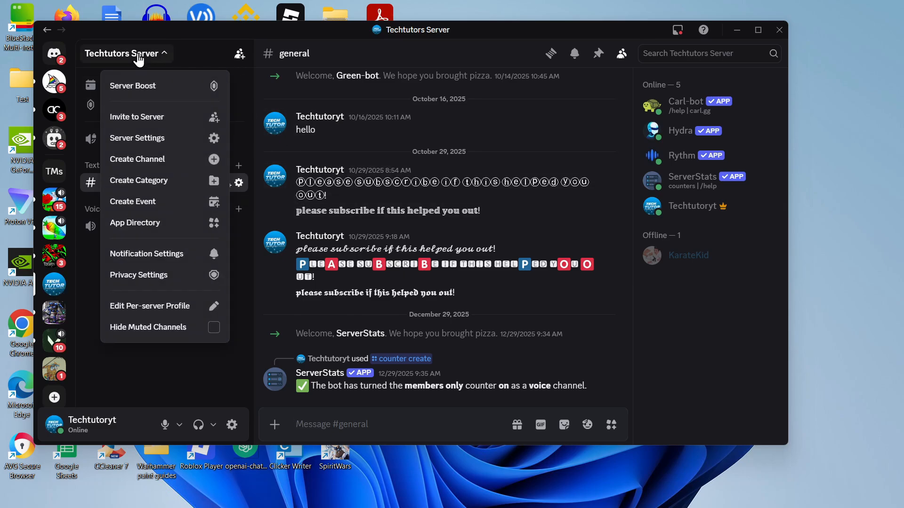
click(154, 230)
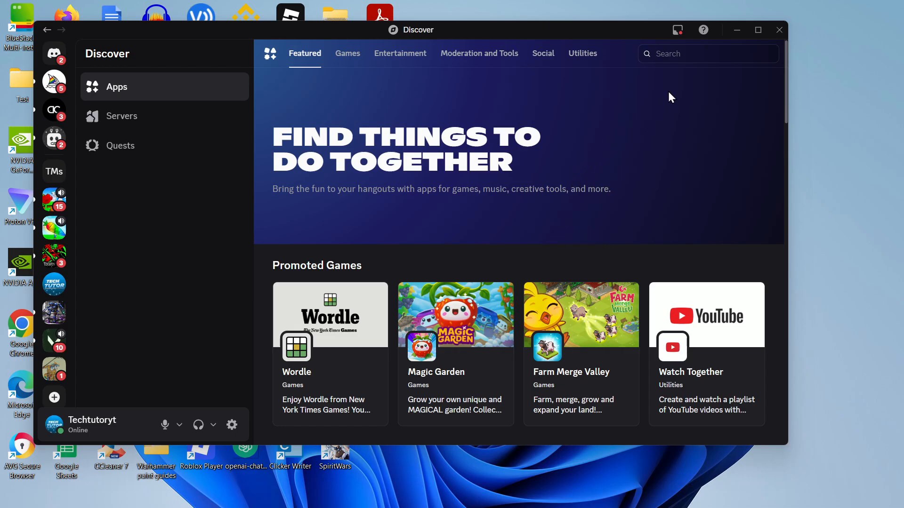
click(661, 53)
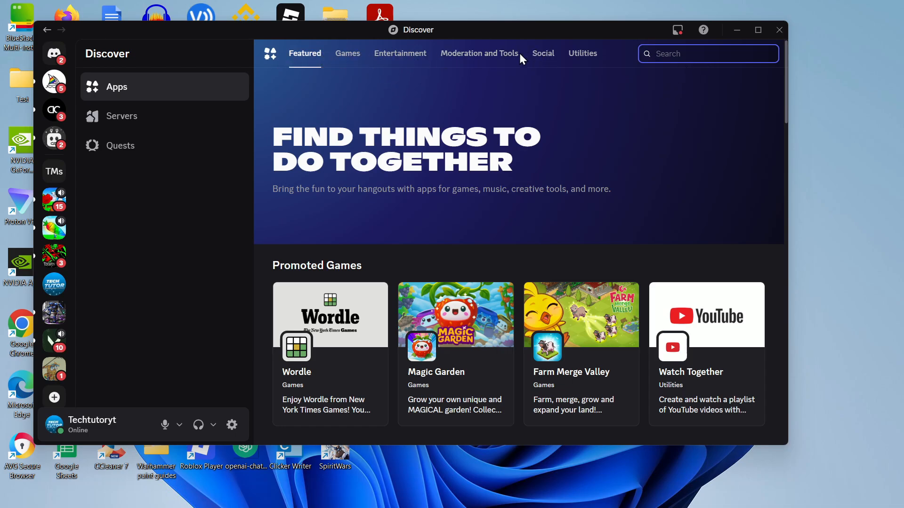
click(487, 58)
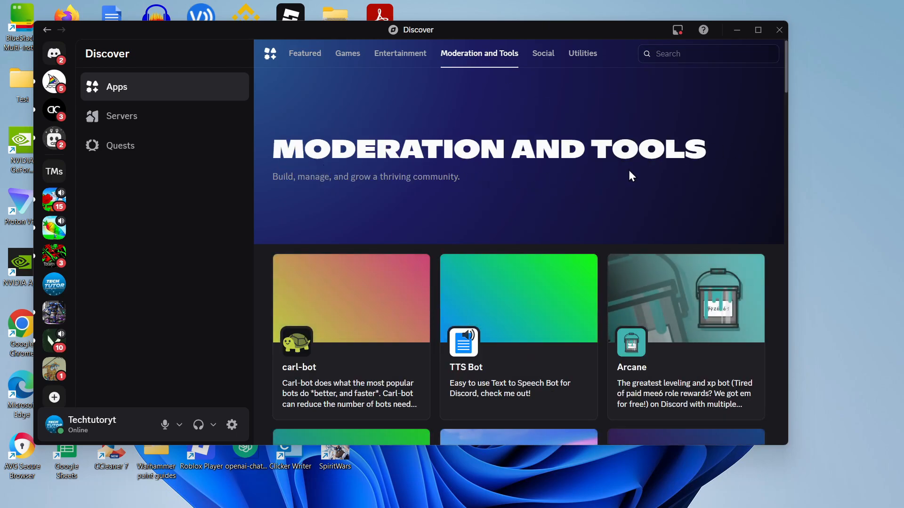
scroll(582, 188, down, 6)
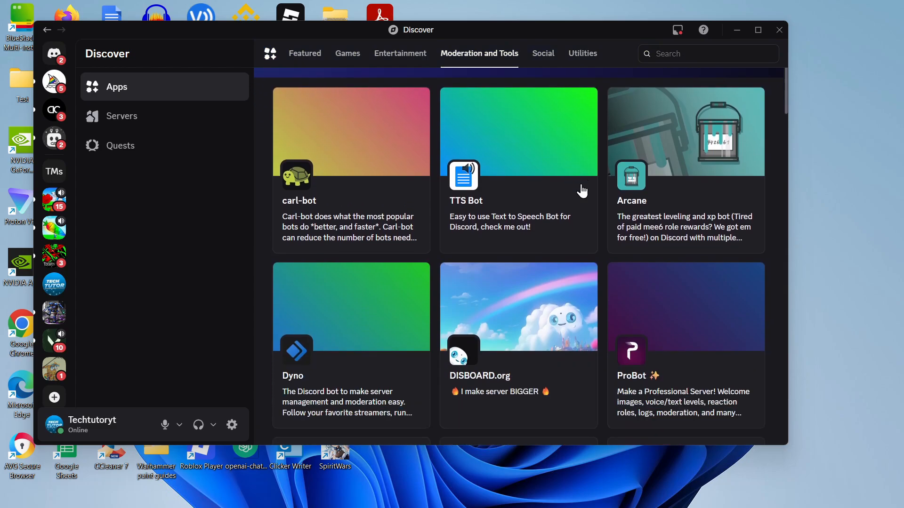
scroll(498, 230, down, 3)
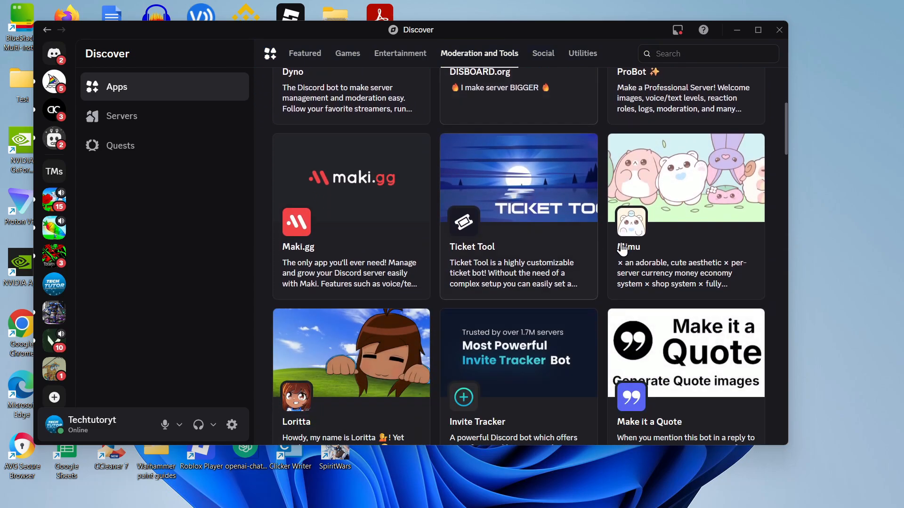
scroll(649, 291, up, 5)
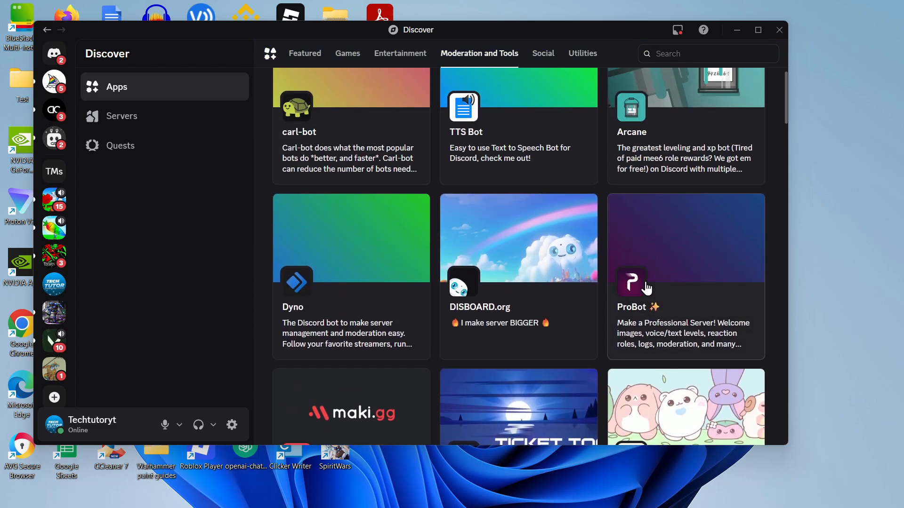
scroll(646, 273, down, 3)
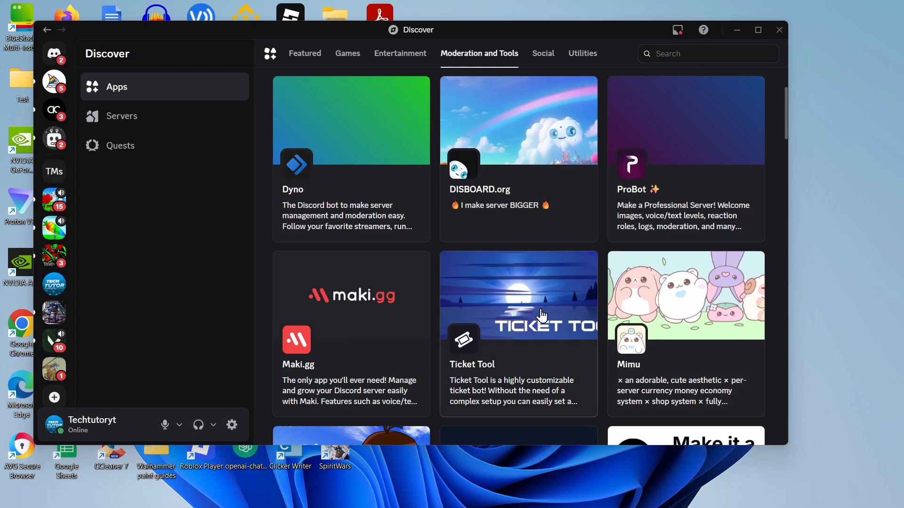
scroll(625, 259, down, 1)
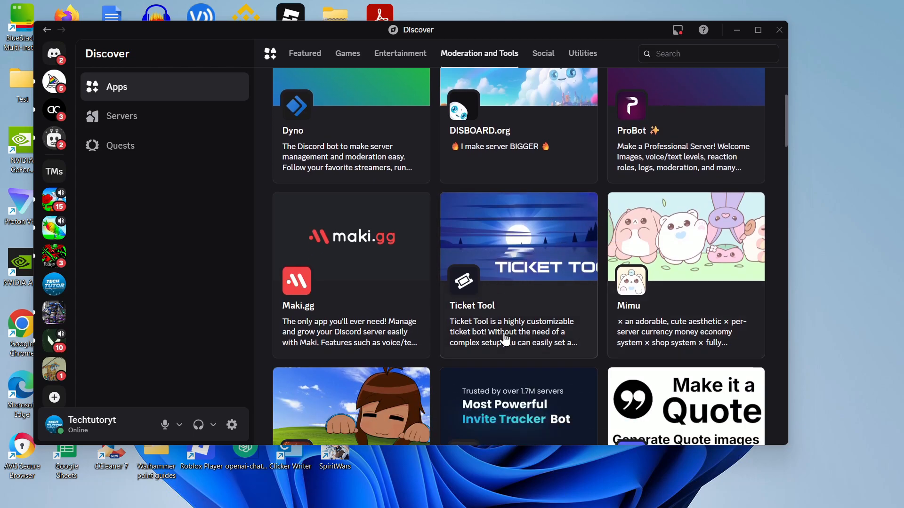
- Open the Ticket Tool app page and review its overview, popular slash commands and data access
click(529, 249)
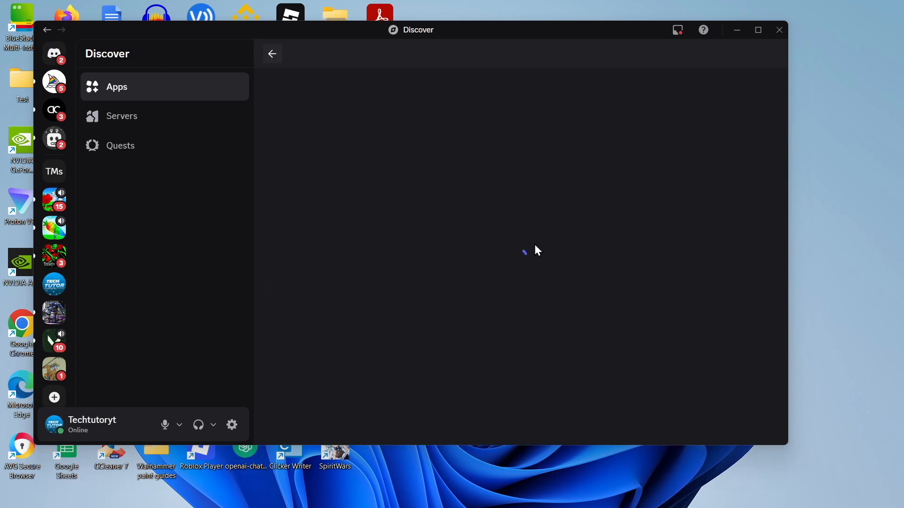
scroll(522, 224, down, 2)
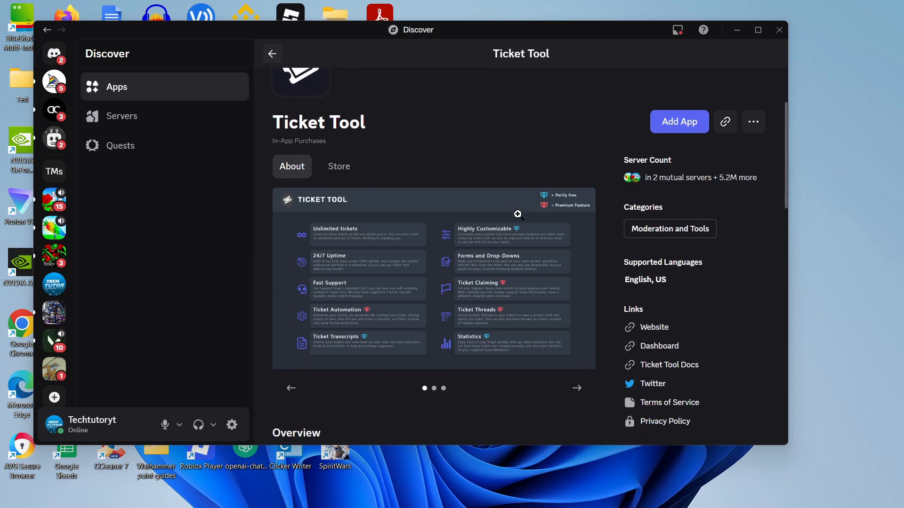
scroll(509, 162, down, 5)
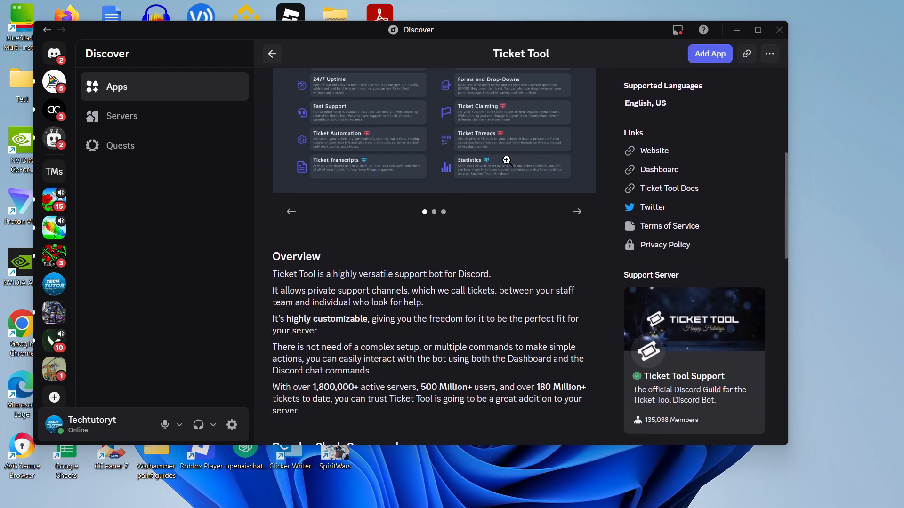
scroll(482, 256, down, 2)
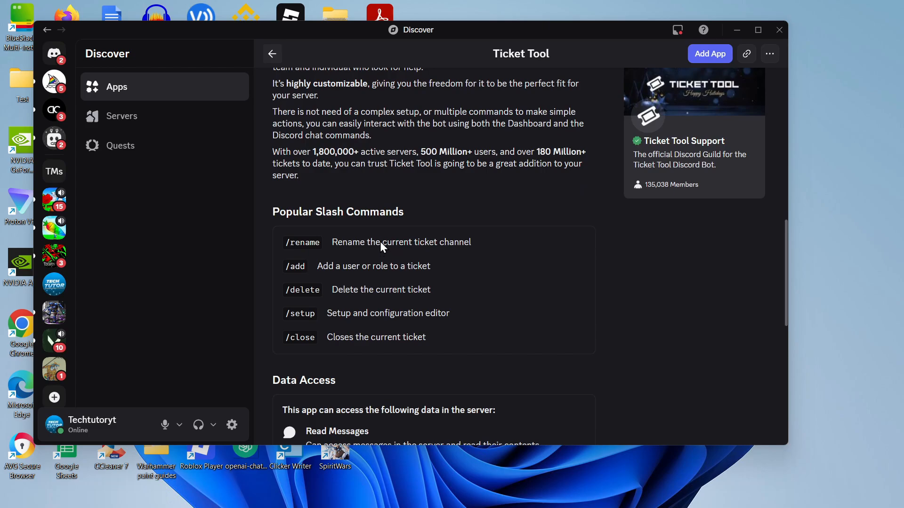
scroll(384, 231, down, 2)
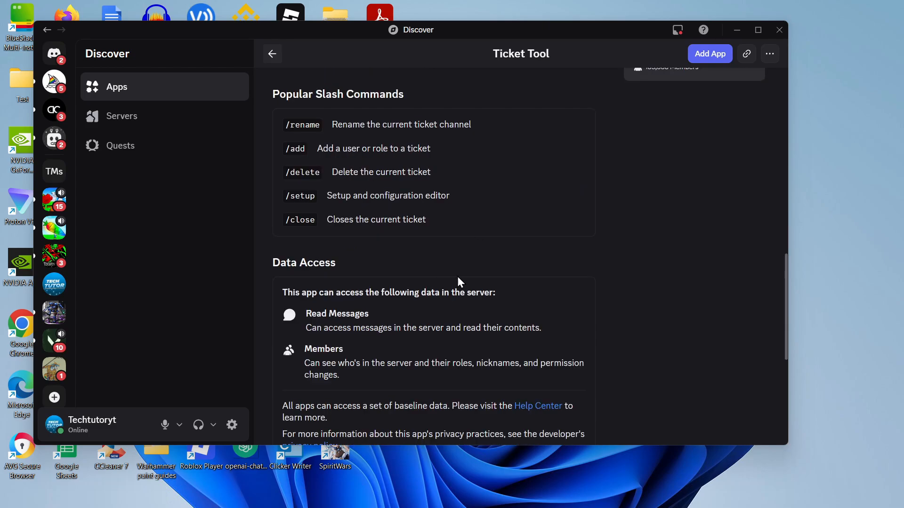
scroll(509, 249, up, 5)
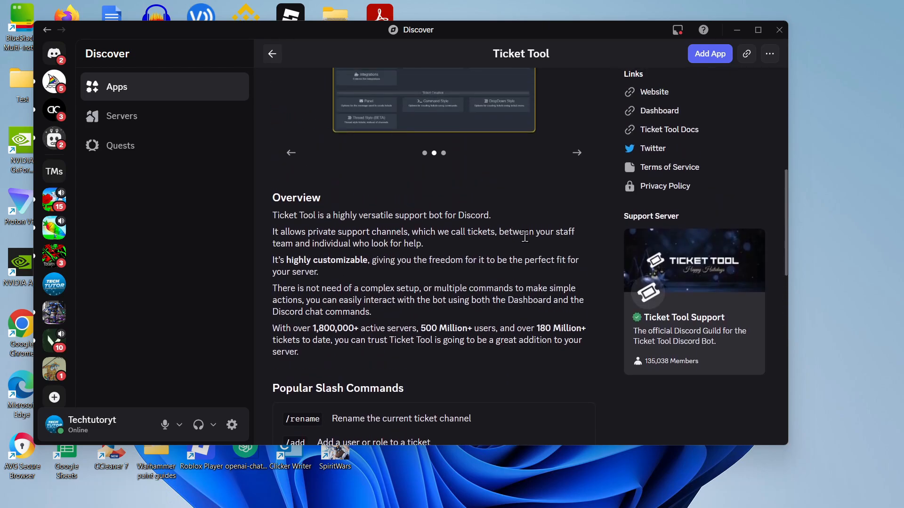
scroll(526, 226, up, 4)
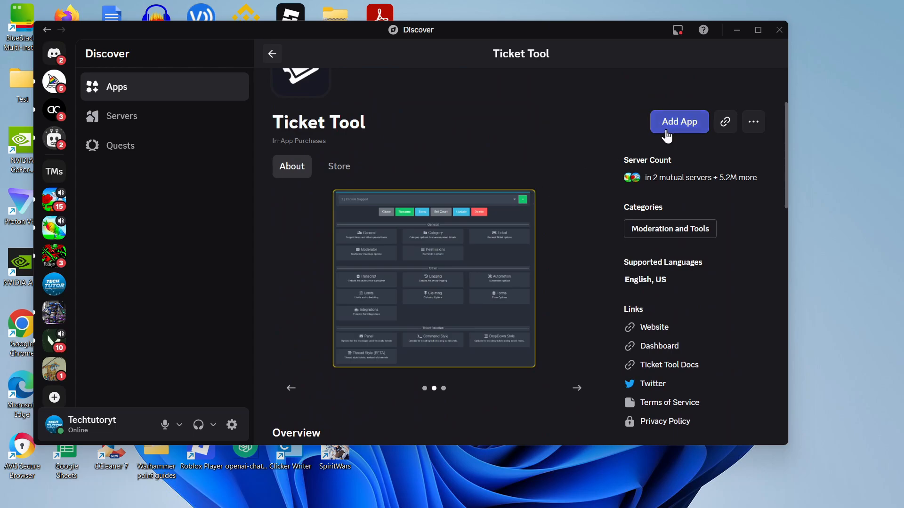
- Start adding the Ticket Tool app with Techtutors Server as the target server and continue to its permissions
click(678, 122)
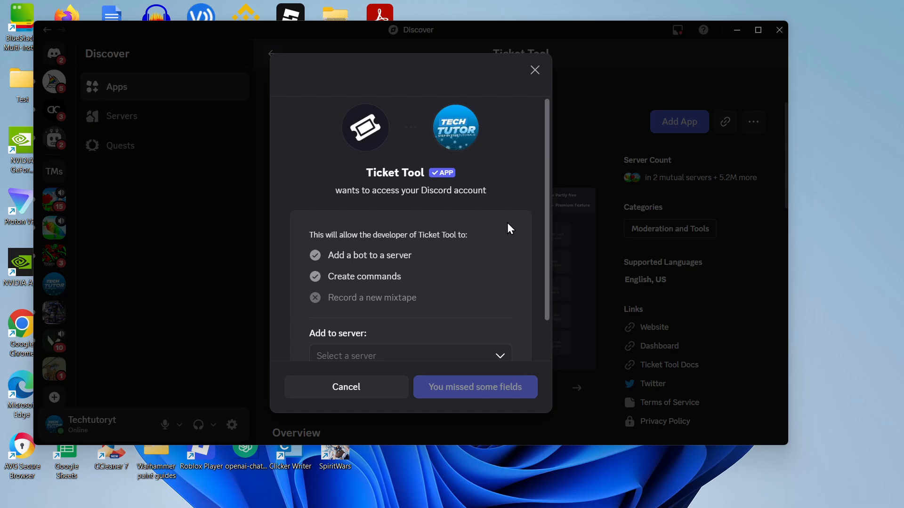
scroll(507, 222, down, 1)
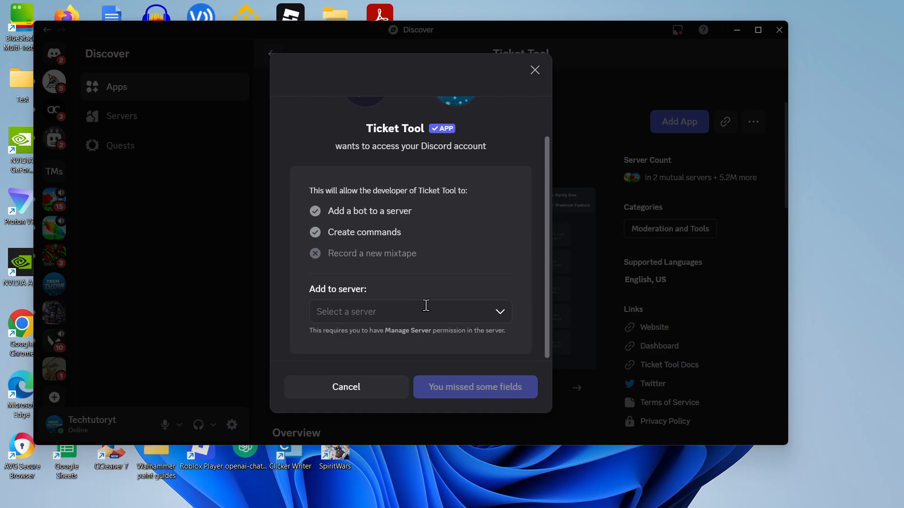
click(501, 312)
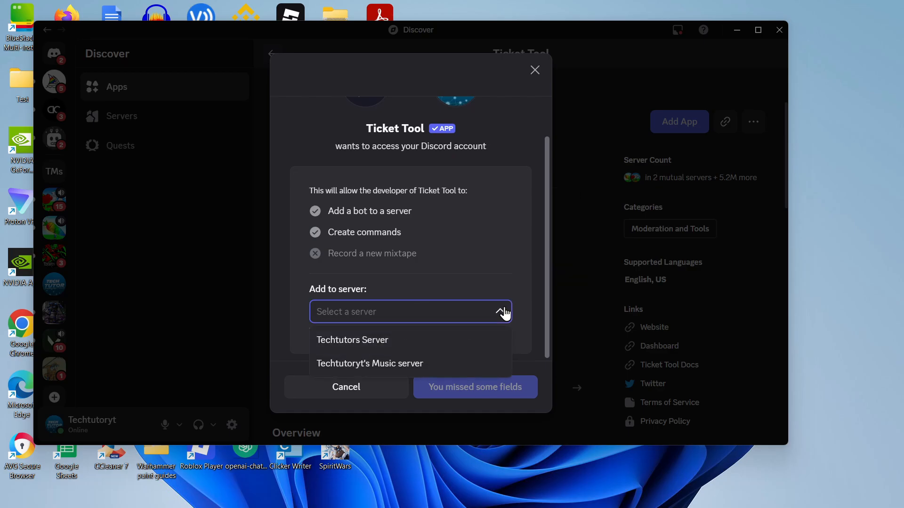
click(385, 342)
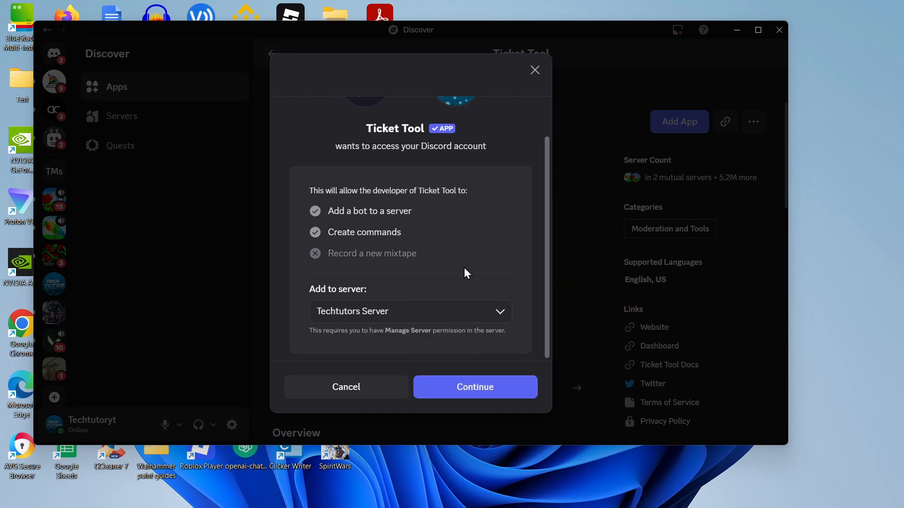
scroll(464, 267, up, 2)
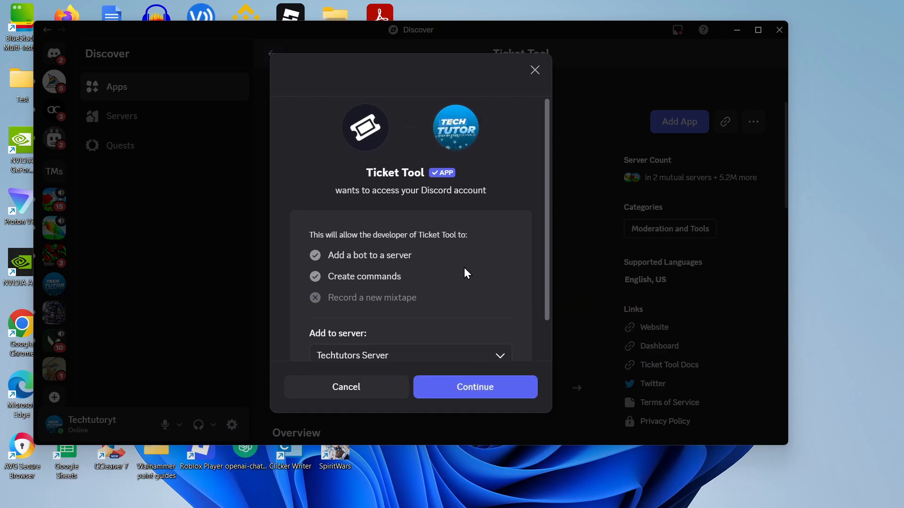
click(484, 385)
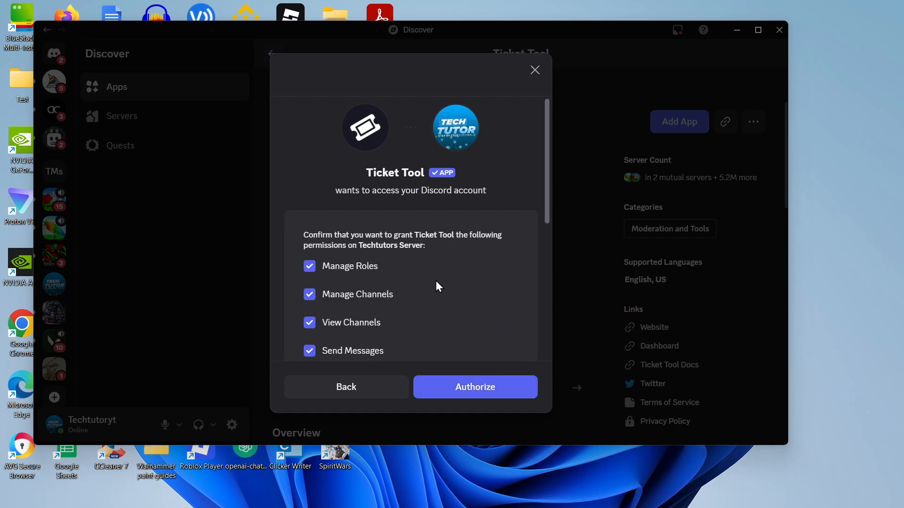
- Review and authorize all of Ticket Tool's requested permissions, complete the human check and go to Techtutors Server
scroll(400, 268, down, 4)
scroll(401, 264, up, 5)
scroll(410, 263, down, 7)
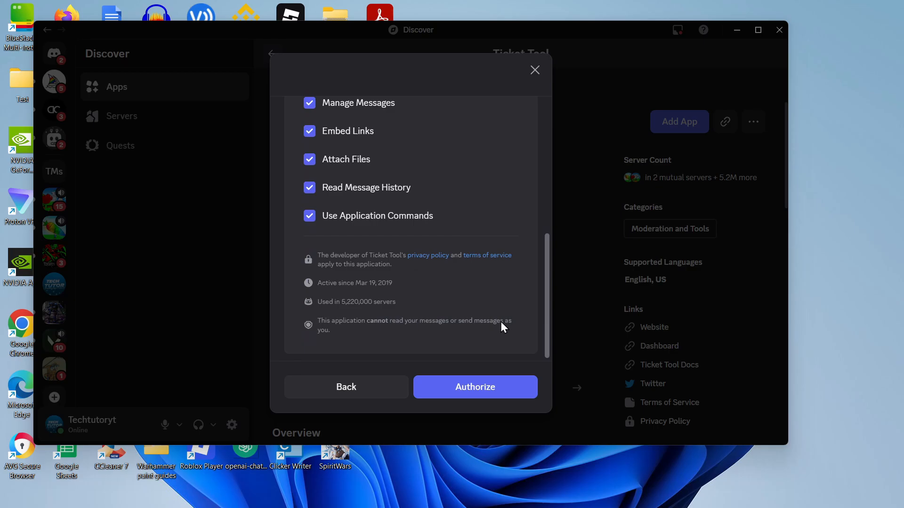
click(484, 387)
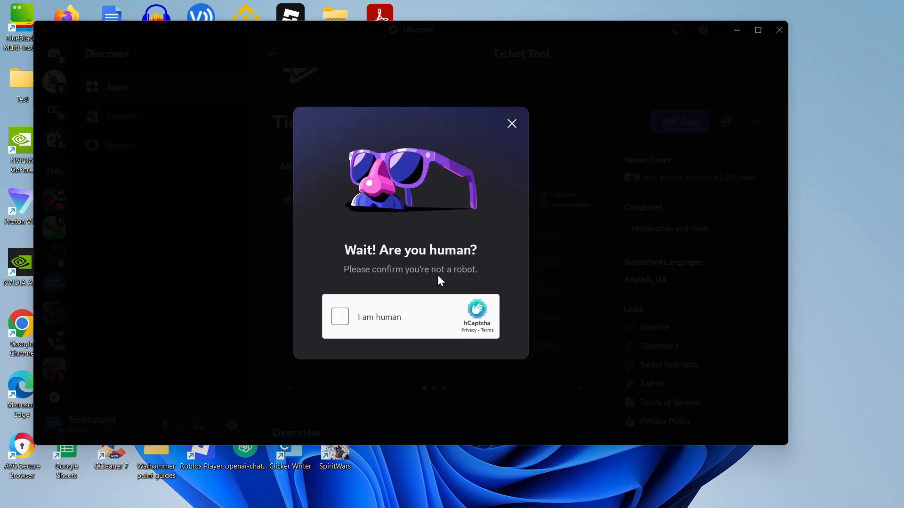
click(338, 324)
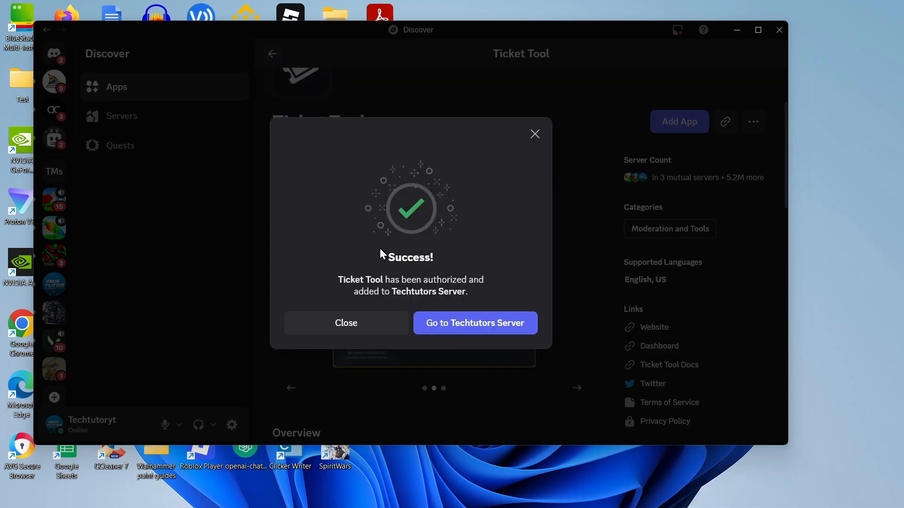
click(469, 322)
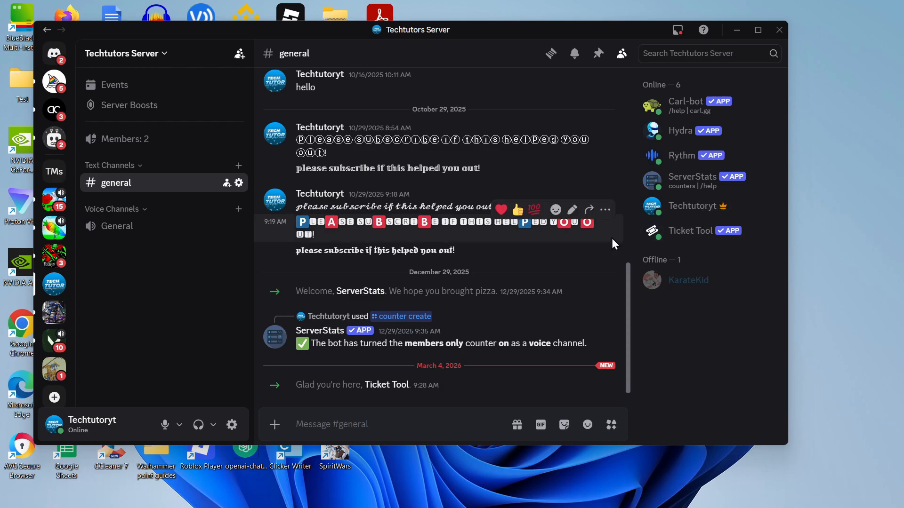
- Copy the /help command from the Ticket Tool bot's profile bio
click(684, 234)
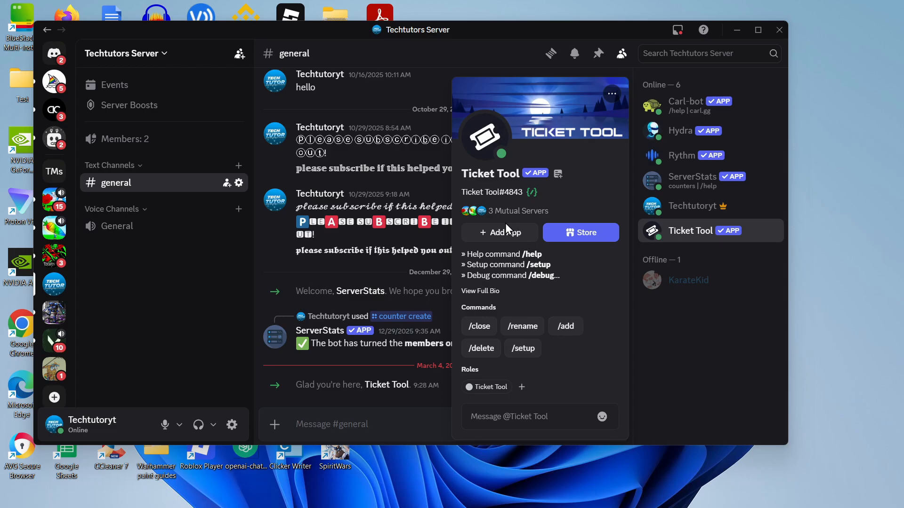
drag(546, 256, 521, 255)
right_click(540, 253)
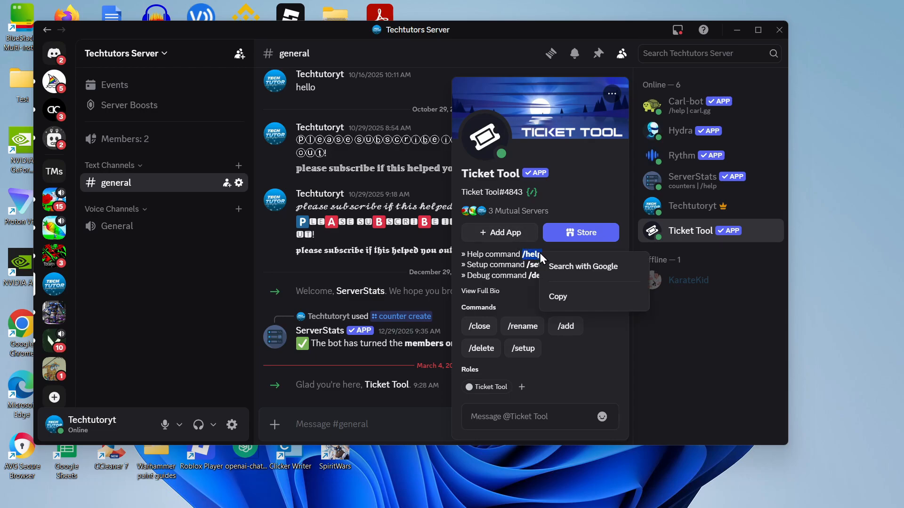
click(563, 301)
- Run Ticket Tool's /help command in the general text channel
click(335, 425)
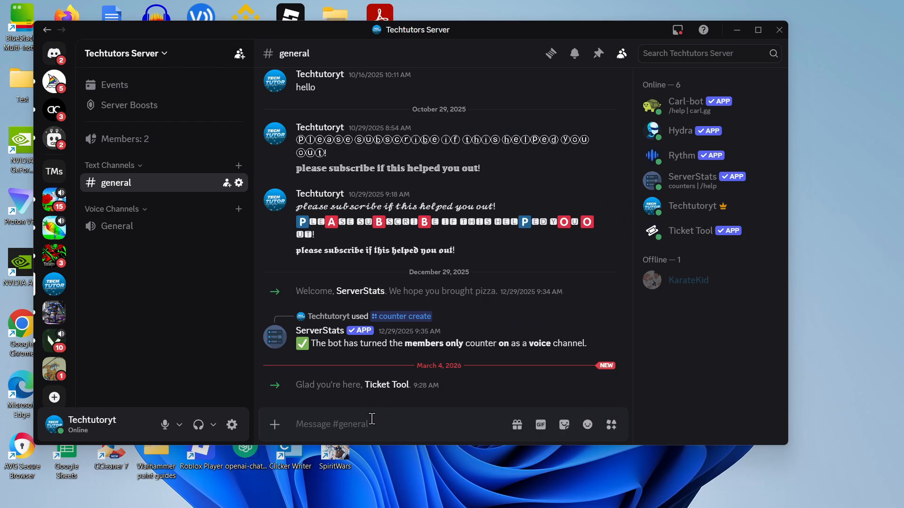
key(ctrl+v)
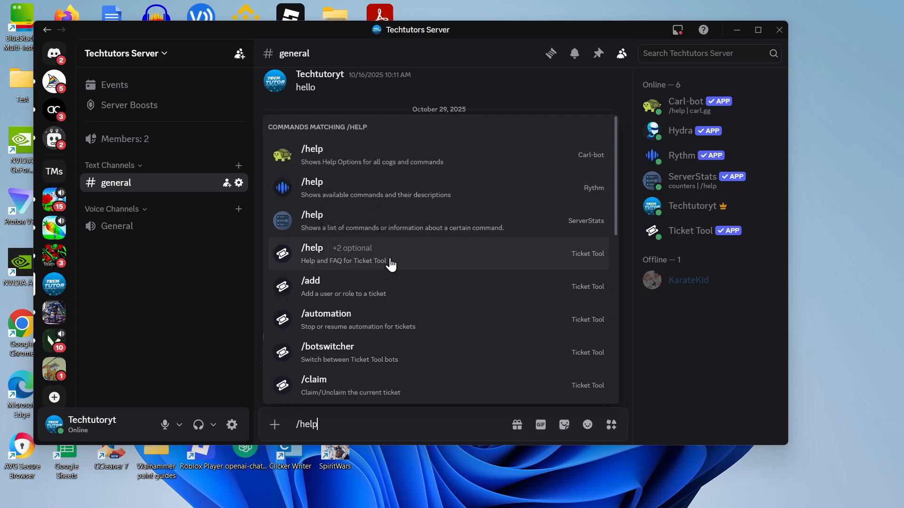
click(363, 260)
key(Return)
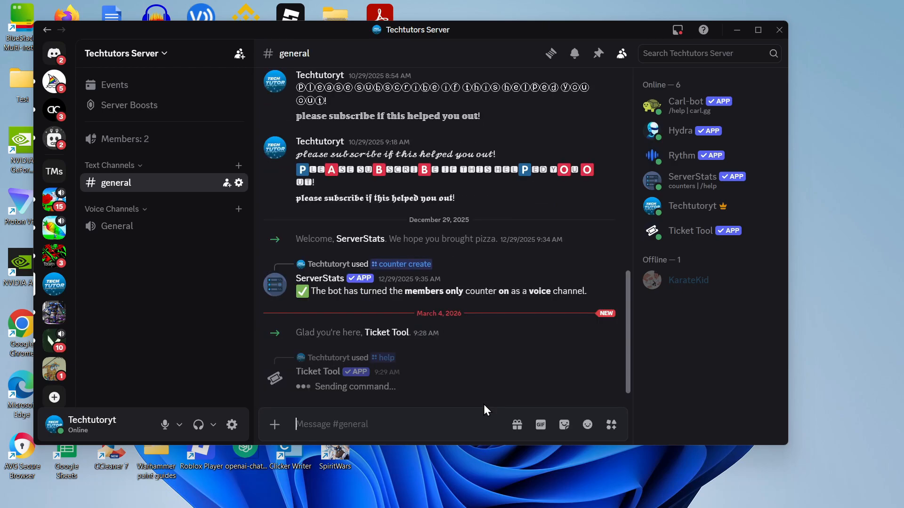